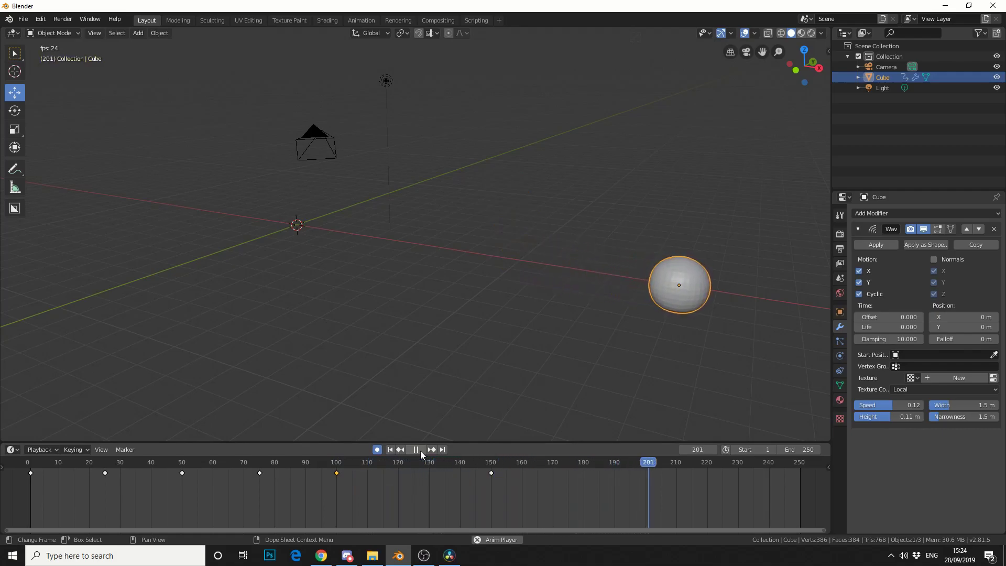
- Play back the finished animation of the rounded object and stop it
click(421, 451)
click(420, 451)
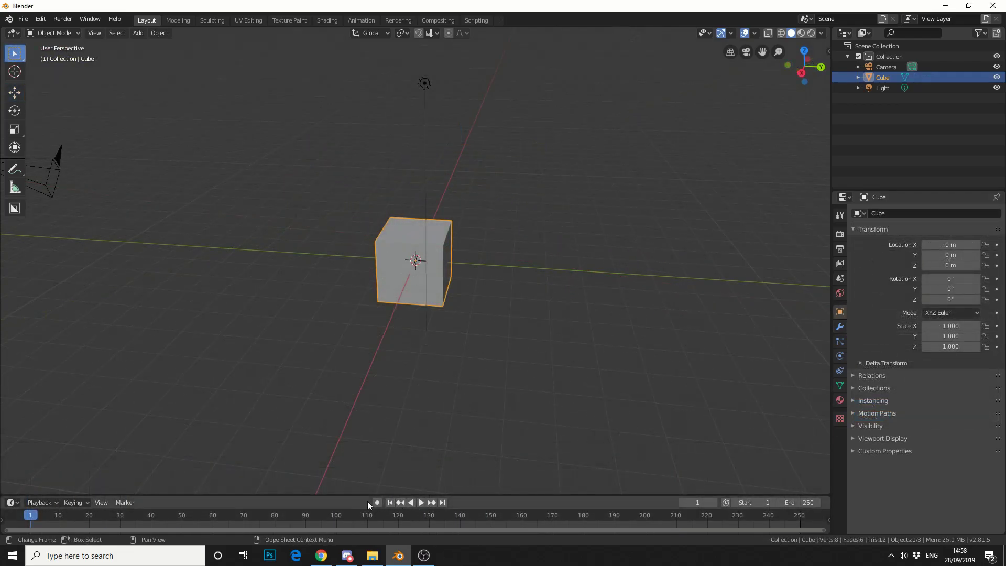
- Turn on automatic keyframing, key the cube at its starting position on frame 1, and enlarge the timeline
click(15, 93)
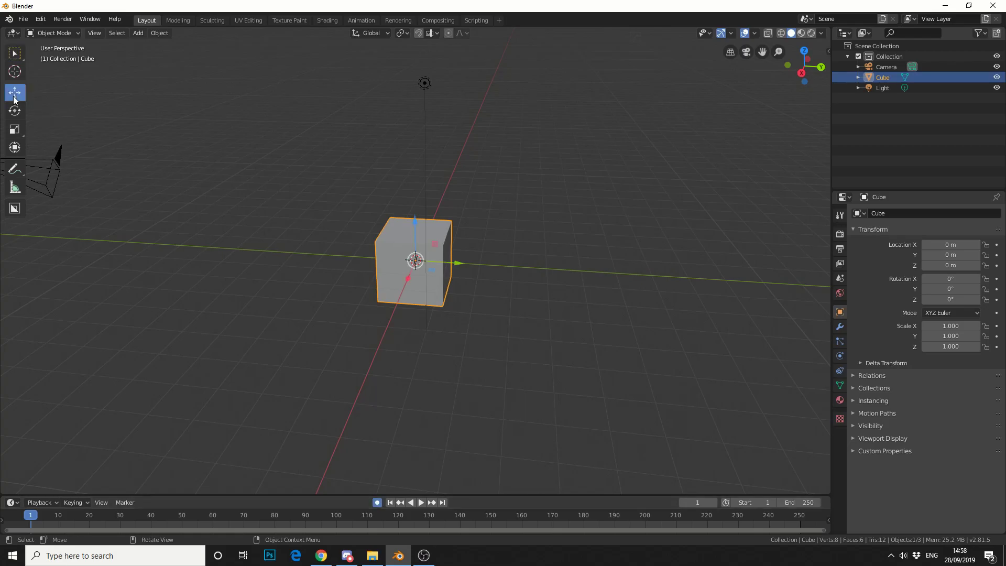
click(435, 266)
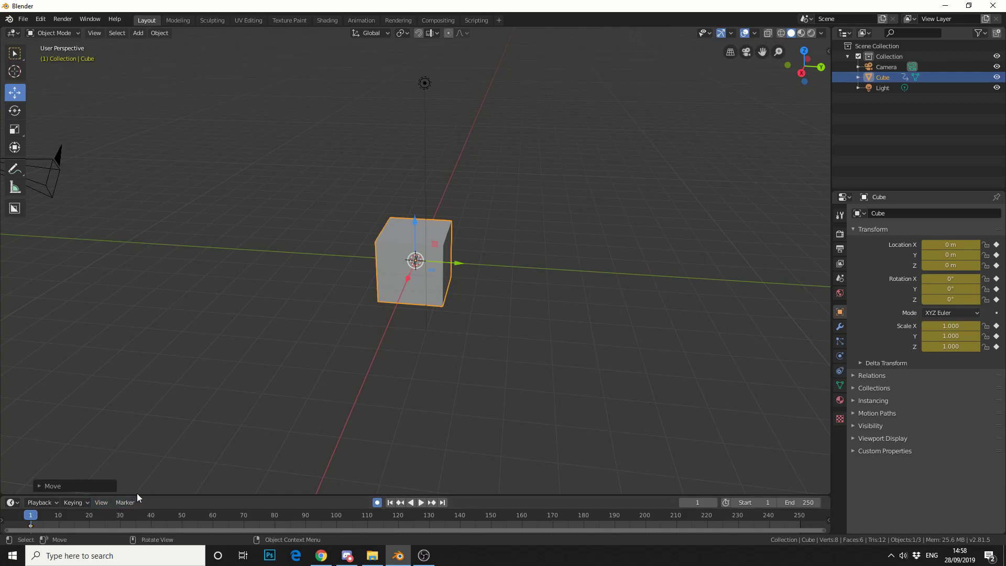
drag(141, 495, 142, 443)
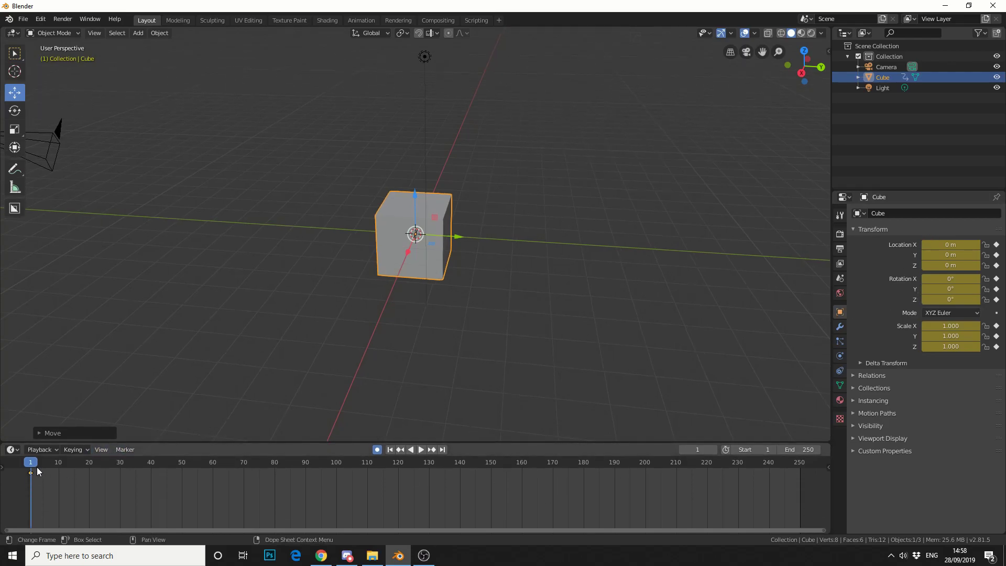
- At frame 50, key the cube's X location at 5 m
drag(36, 467, 181, 468)
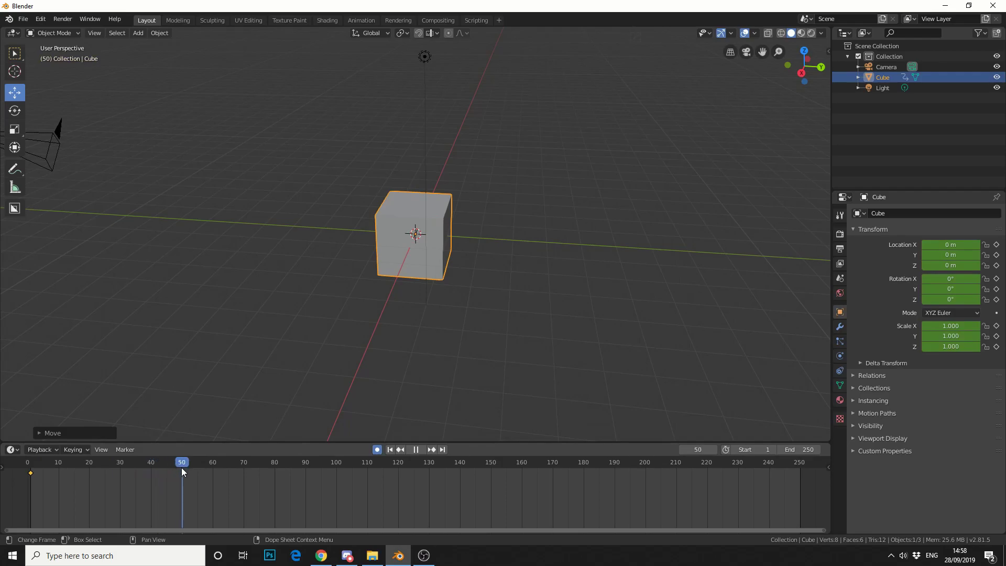
click(963, 245)
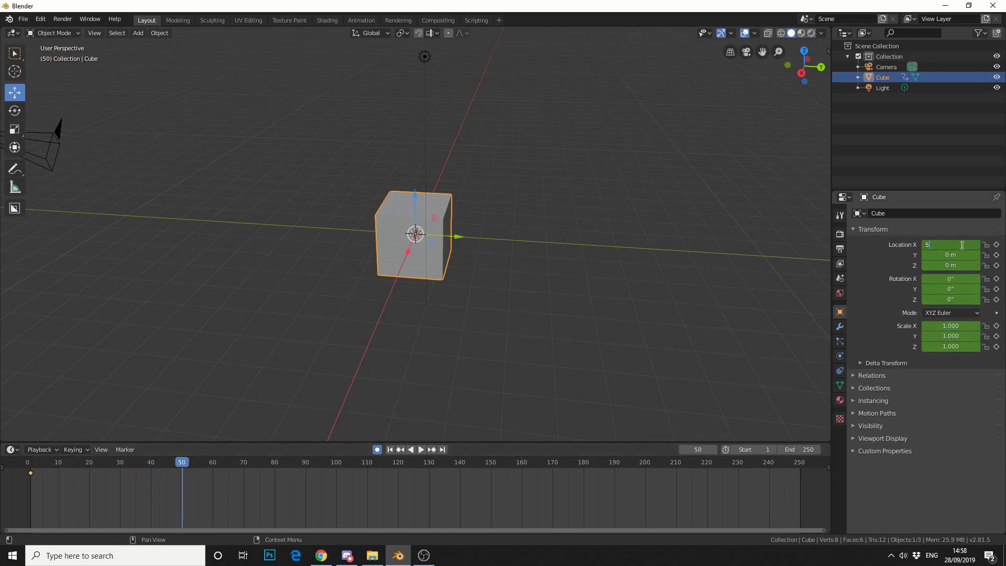
text(5)
key(Return)
middle_drag(524, 362, 559, 325)
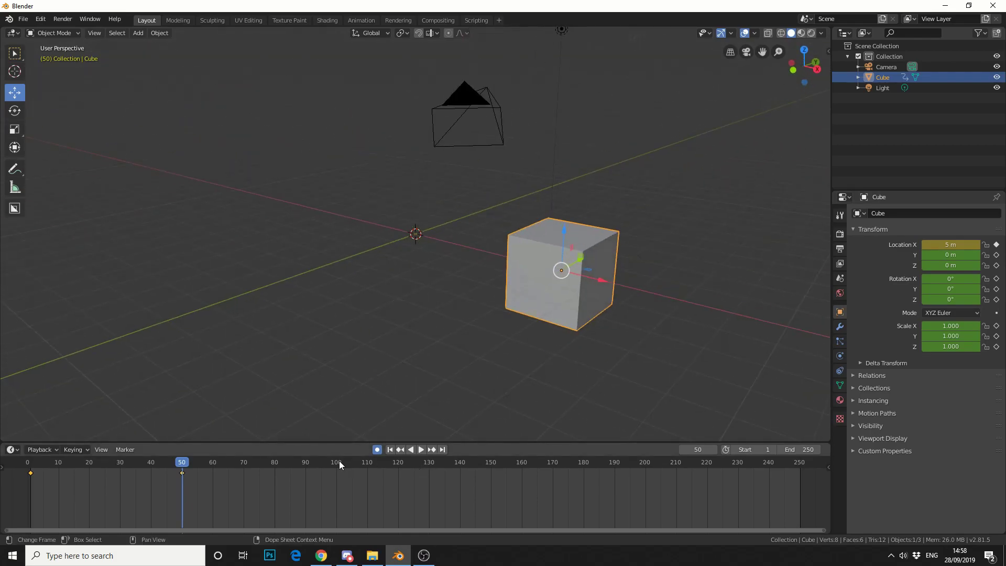
- At frame 100, key the cube's X location at 10 m
drag(339, 461, 337, 463)
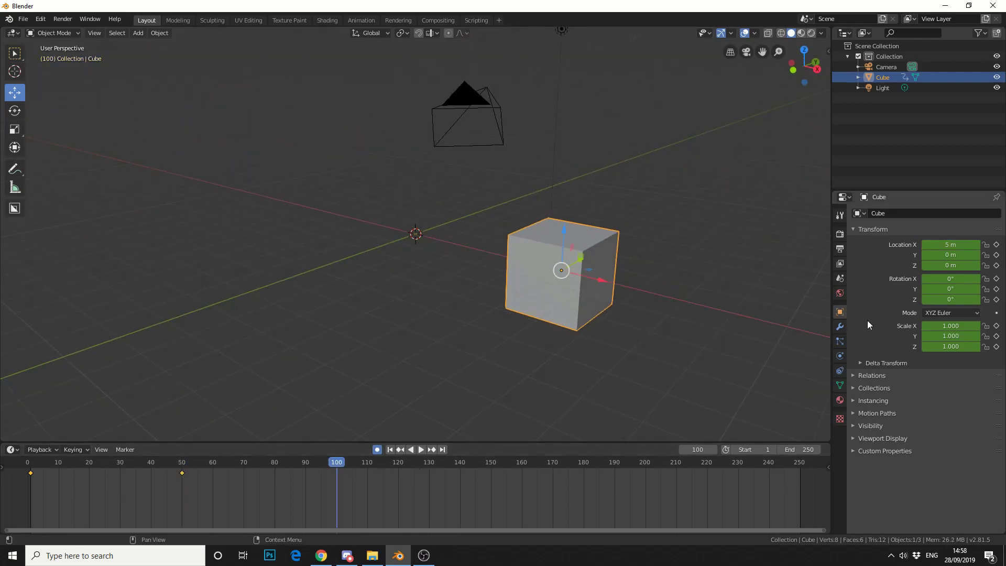
click(964, 245)
text(10)
key(Return)
key(i)
scroll(614, 298, down, 2)
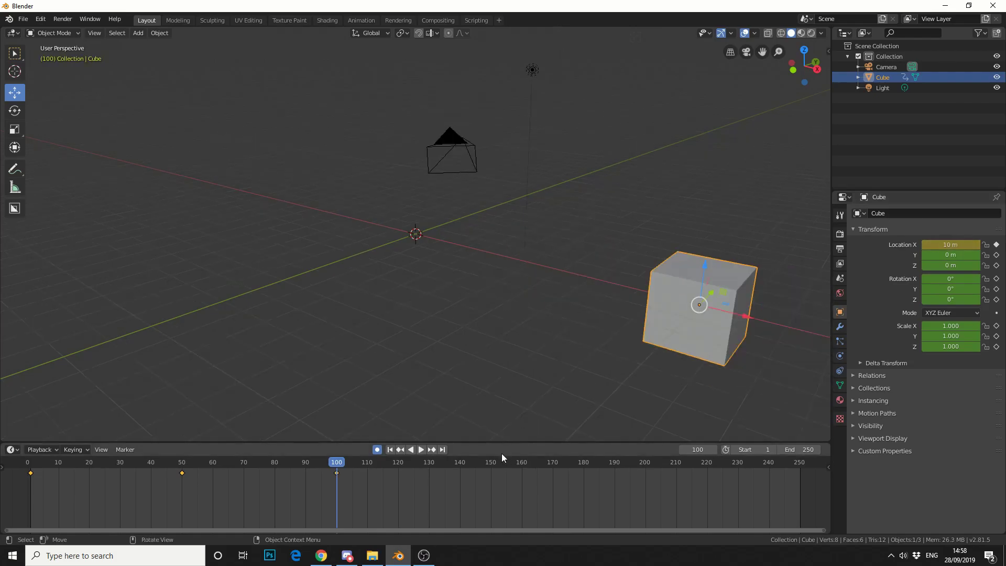
- At frame 150, key the cube's X location at 15 m
drag(491, 461, 492, 461)
click(960, 244)
text(15)
key(Return)
key(i)
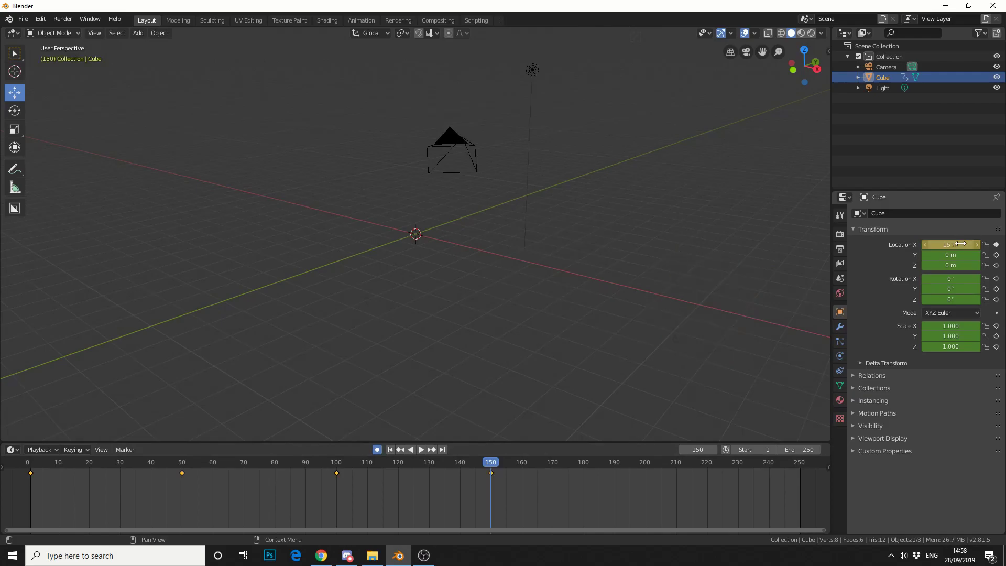
- At frame 25, key the cube's Z location at 3 m to form the first jump
drag(489, 466, 105, 426)
click(949, 266)
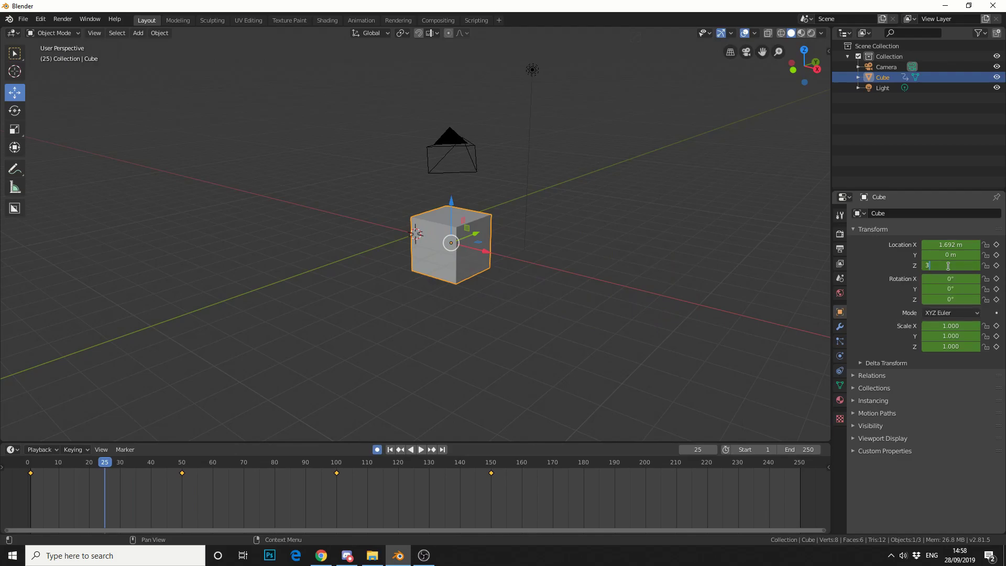
text(3)
key(Return)
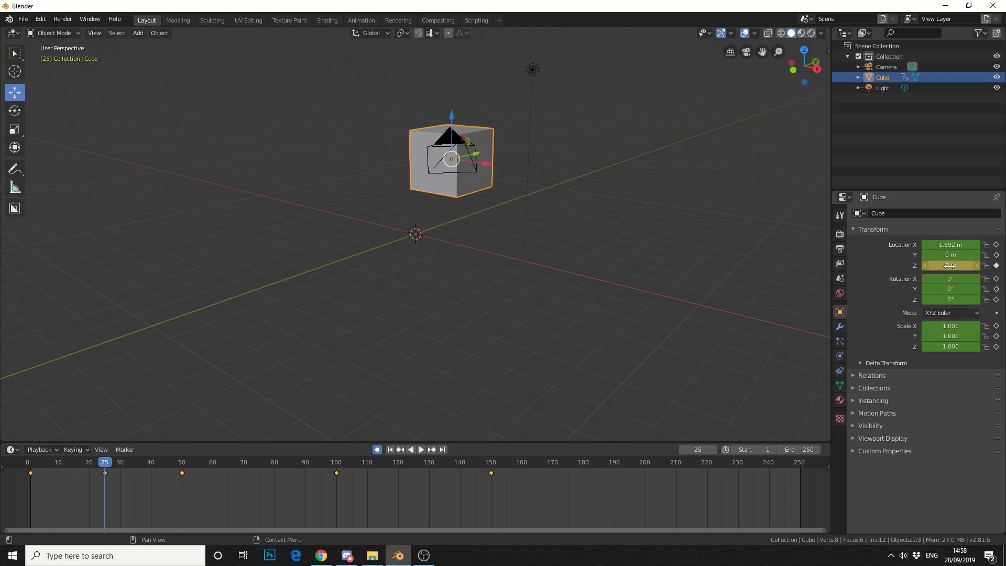
- Bring the cube back to the ground at frame 50 by keying its Z location at 0 m
click(185, 465)
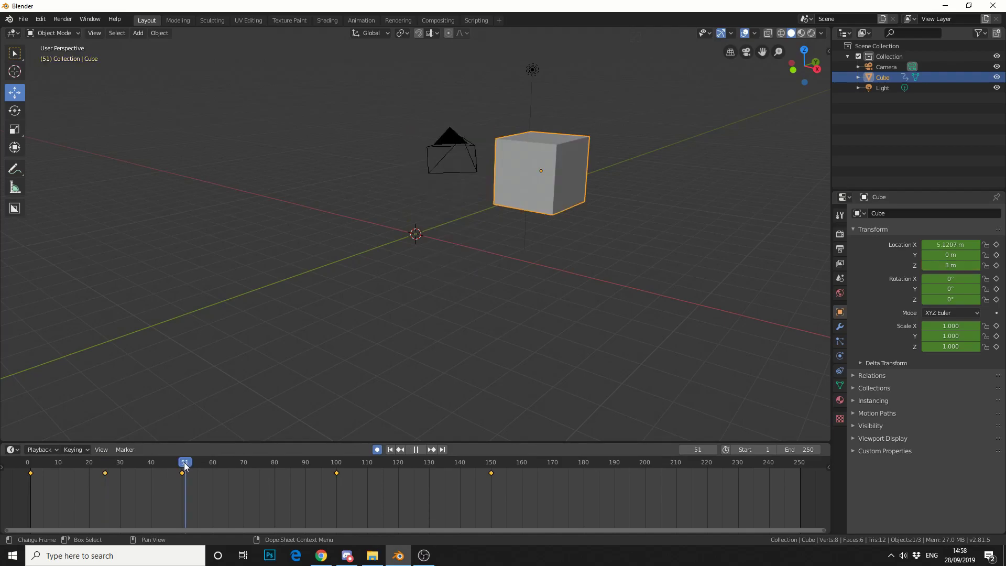
click(956, 264)
text(0)
key(Return)
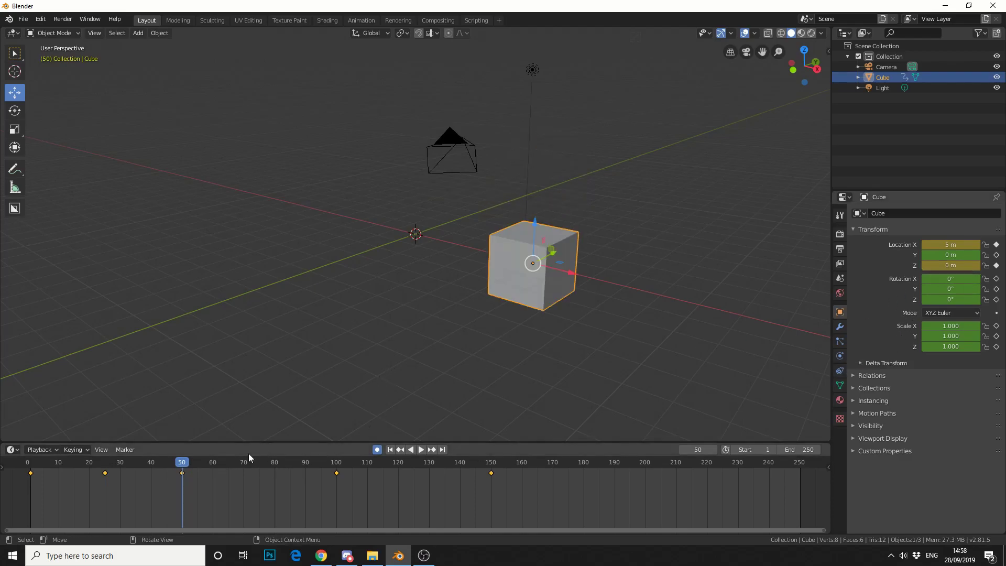
- At frame 75, key the cube's Z location at 3 m for the second jump
click(250, 464)
key(space)
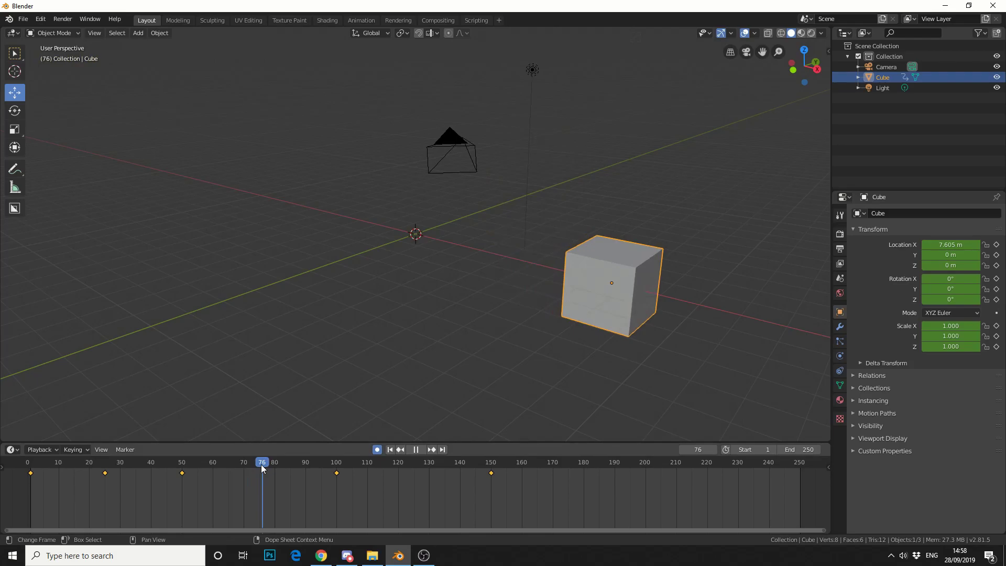
key(space)
click(955, 264)
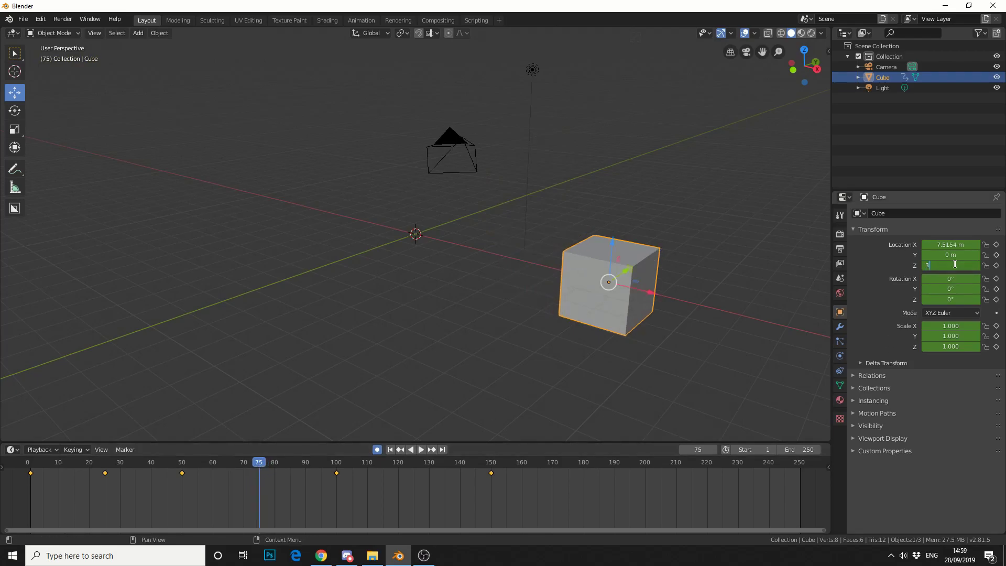
key(Return)
- Land the cube at frame 100 by keying its Z location at 0 m
click(336, 463)
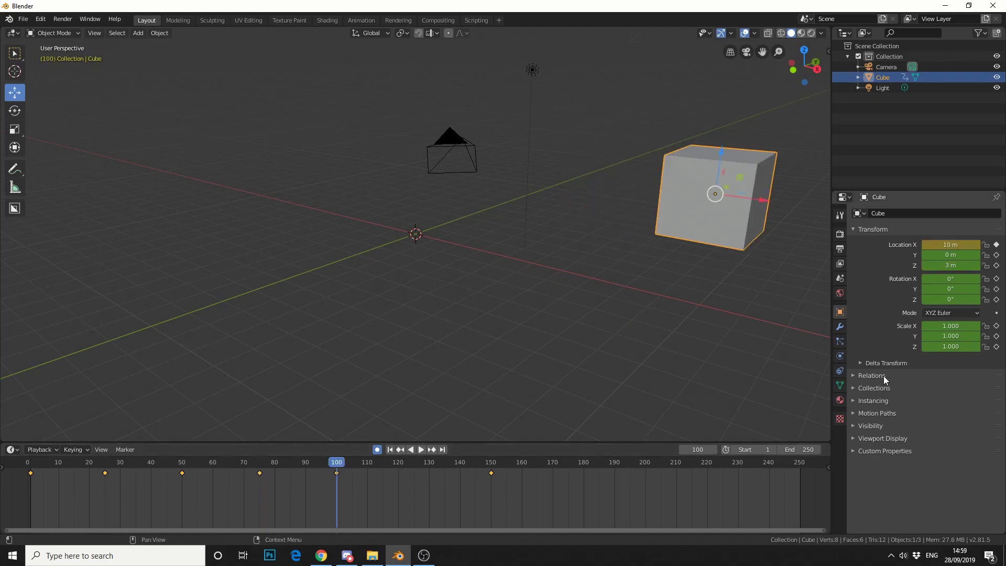
click(961, 266)
text(0)
key(Return)
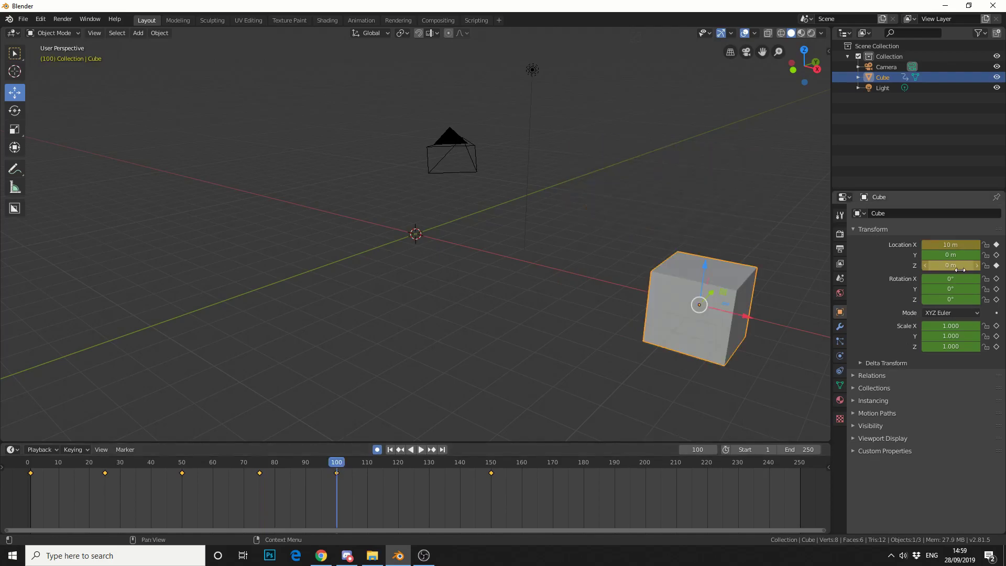
- Scrub and play the animation from the start to check the cube's jumping motion
click(426, 469)
key(space)
drag(433, 469, 28, 472)
key(space)
scroll(324, 295, down, 3)
middle_drag(324, 295, 530, 398)
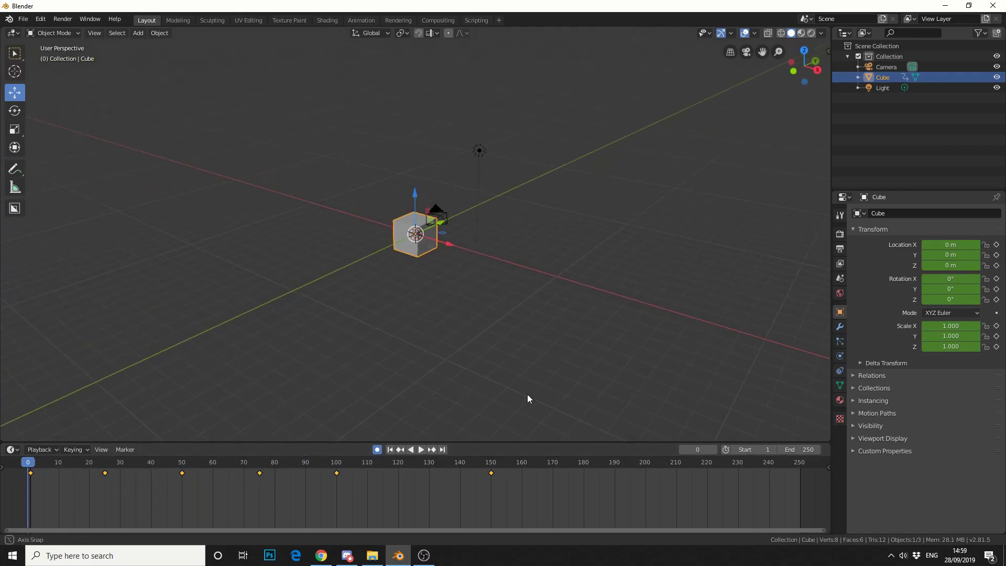
click(422, 449)
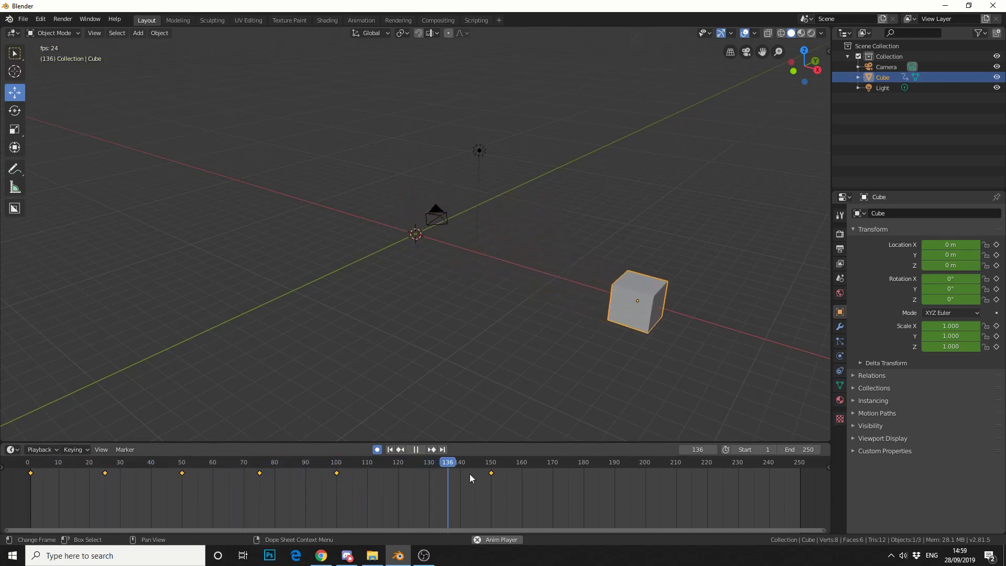
drag(470, 472, 108, 462)
click(418, 450)
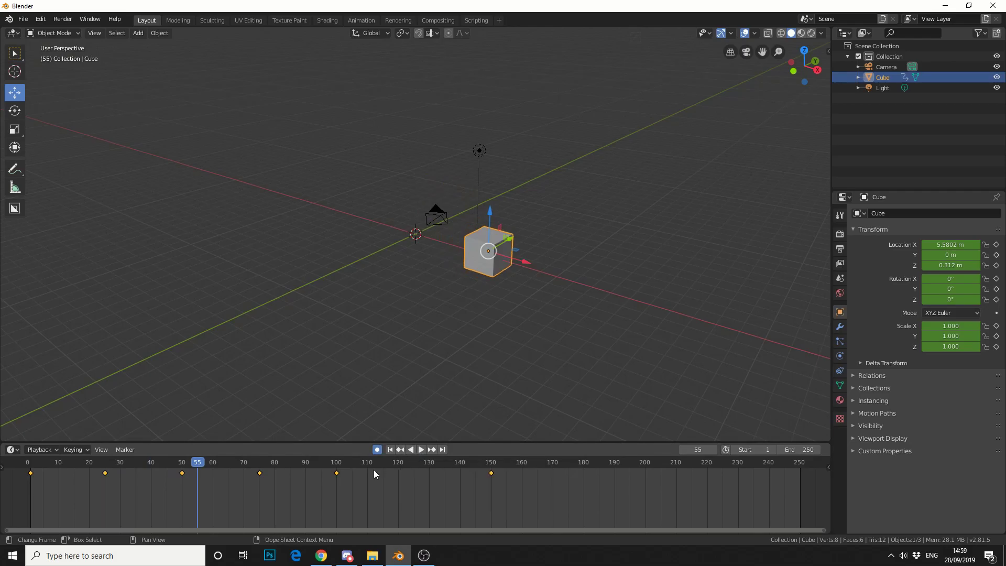
- In the Animation workspace, expand the cube's Object Transforms channels and set the frame 50 keyframes to Sinusoidal interpolation
click(361, 20)
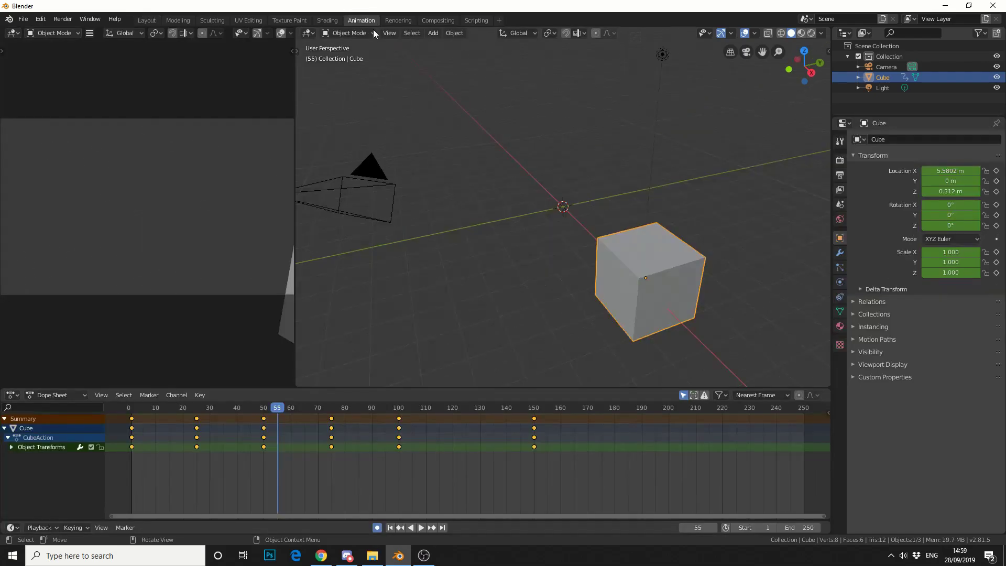
click(12, 448)
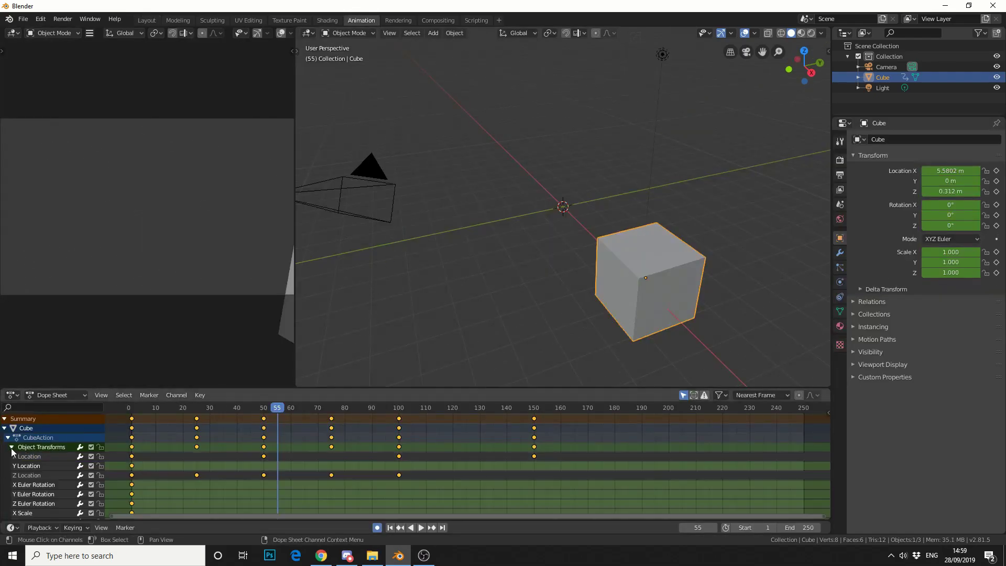
click(303, 495)
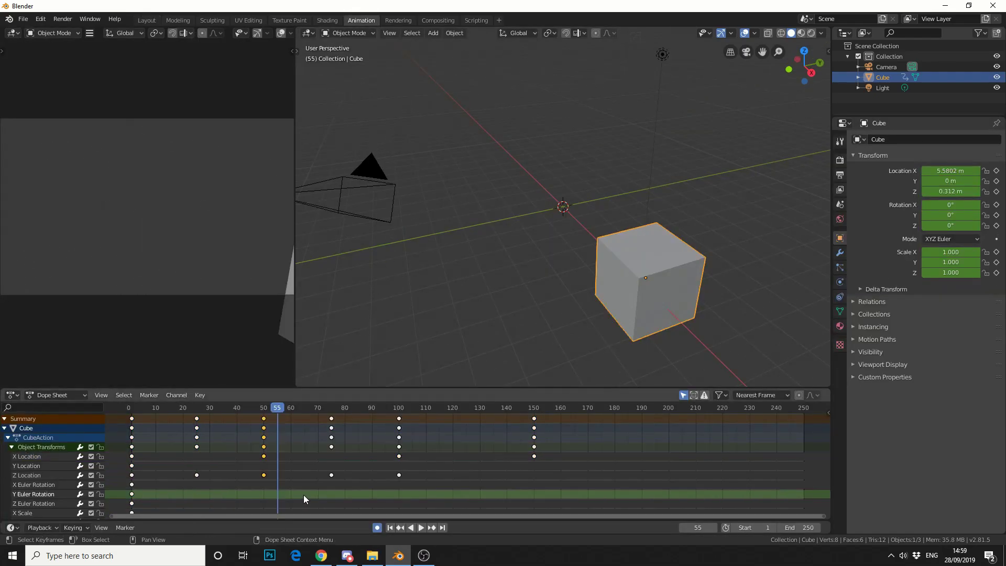
click(275, 484)
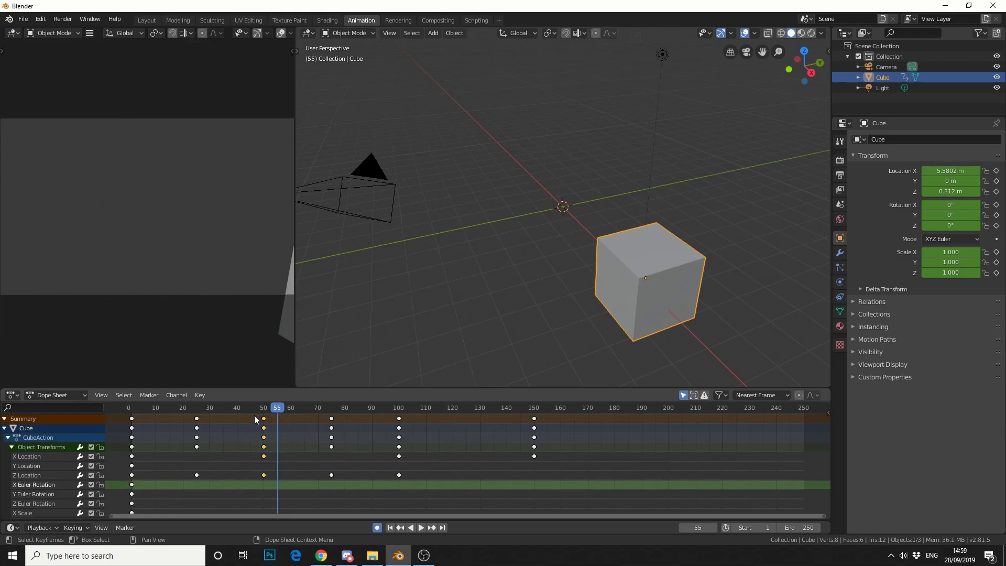
right_click(263, 476)
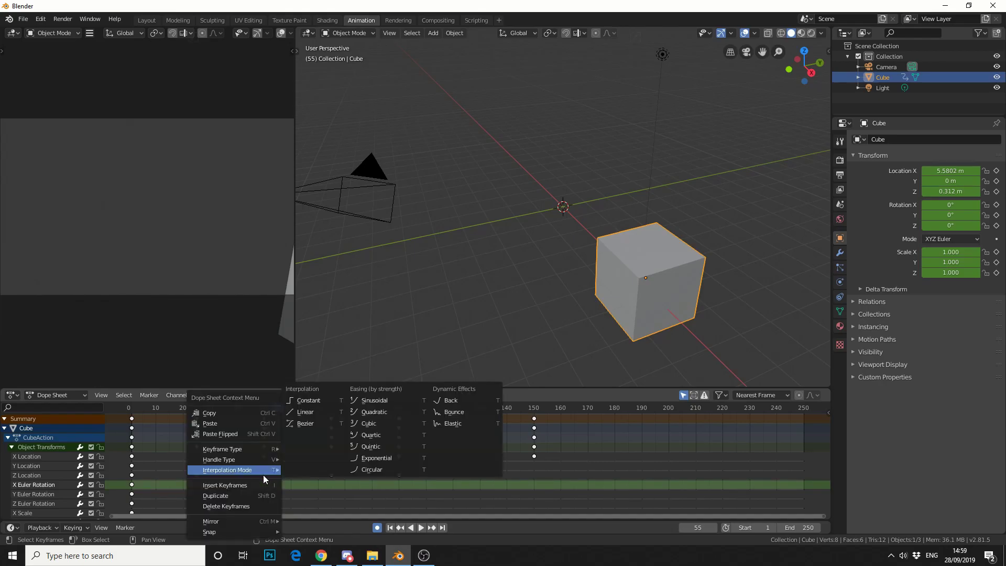
click(372, 403)
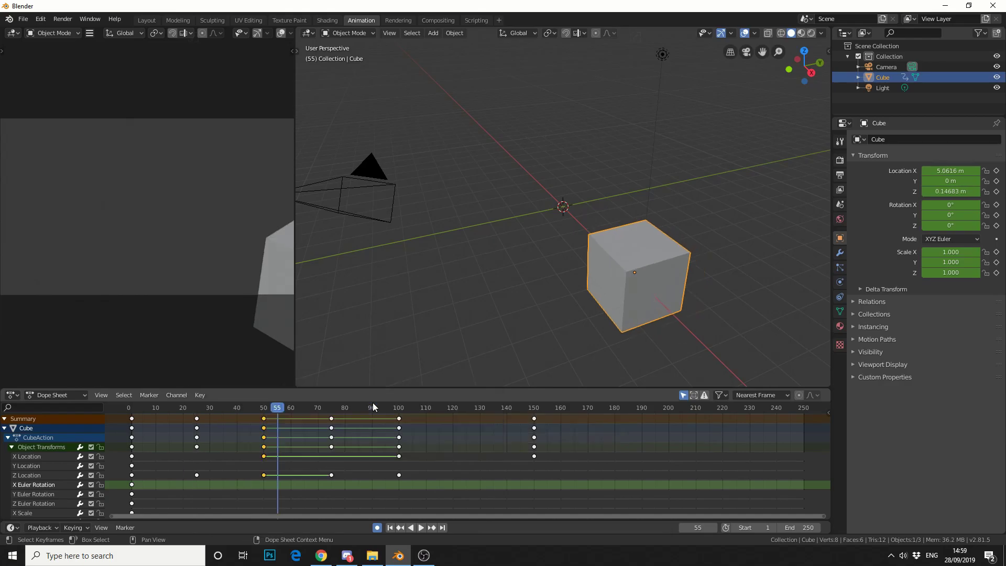
- Set the cube's Z Location keyframe at frame 75 to Exponential interpolation
middle_drag(400, 356, 442, 348)
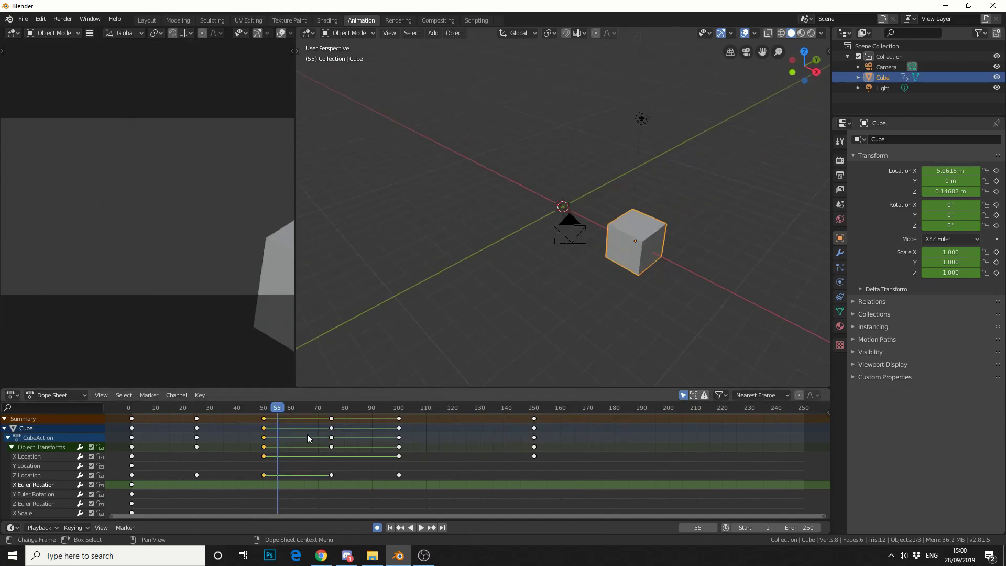
drag(277, 409, 331, 415)
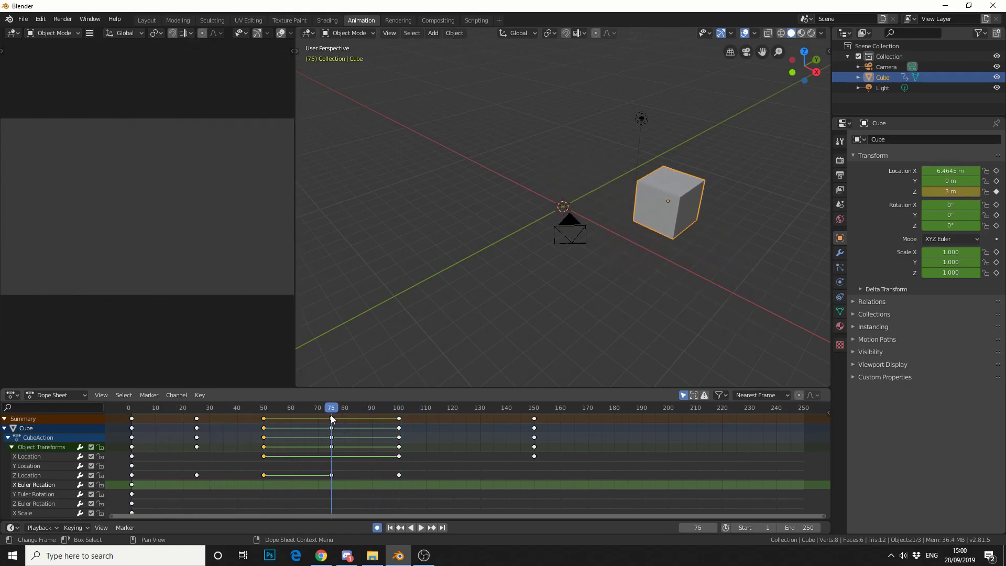
click(334, 478)
right_click(330, 476)
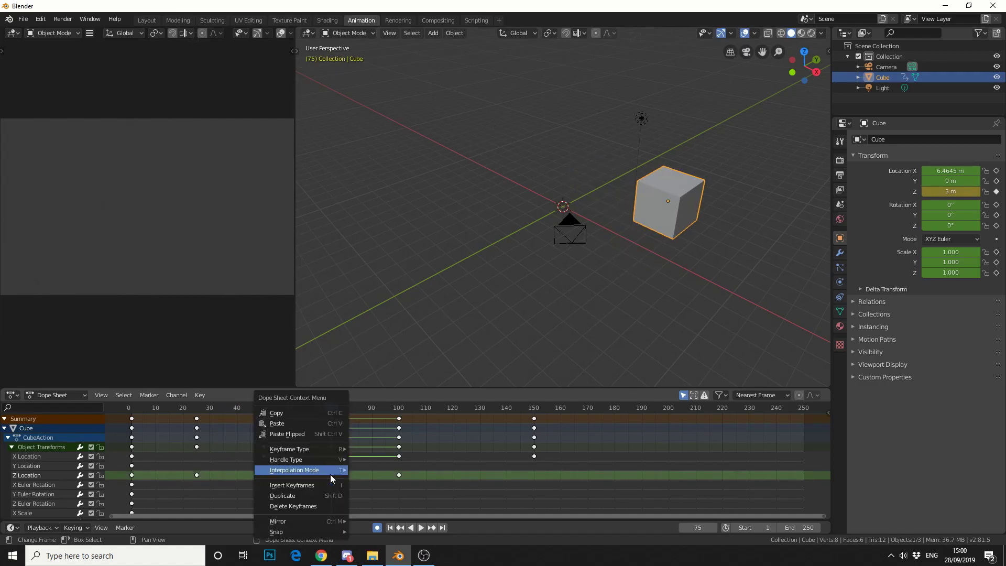
mouse_move(330, 475)
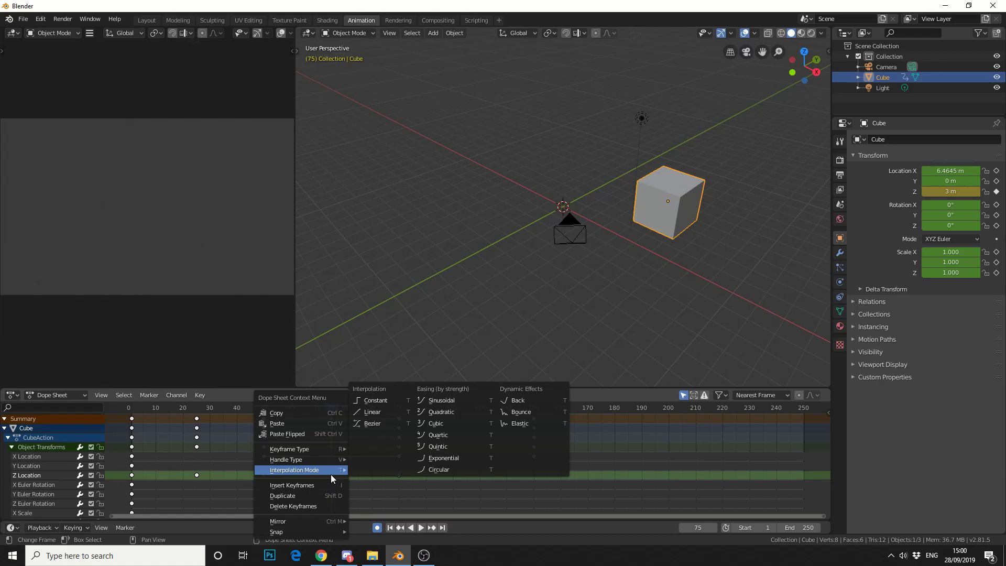
click(456, 458)
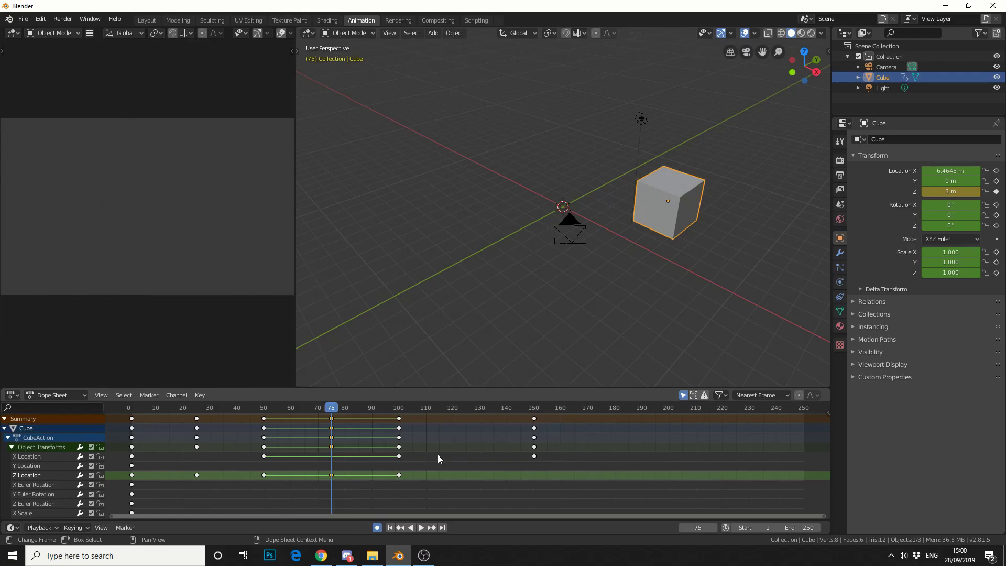
- Scrub through the second jump up to frame 109 to review the cube's changed motion
middle_drag(603, 244, 660, 225)
key(shift+Left)
key(space)
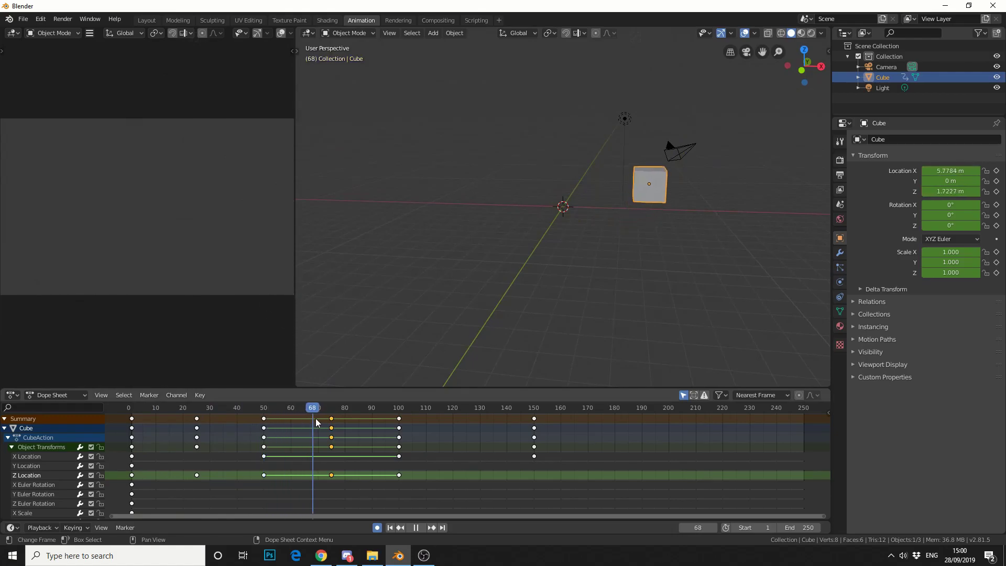
drag(355, 417, 423, 412)
key(space)
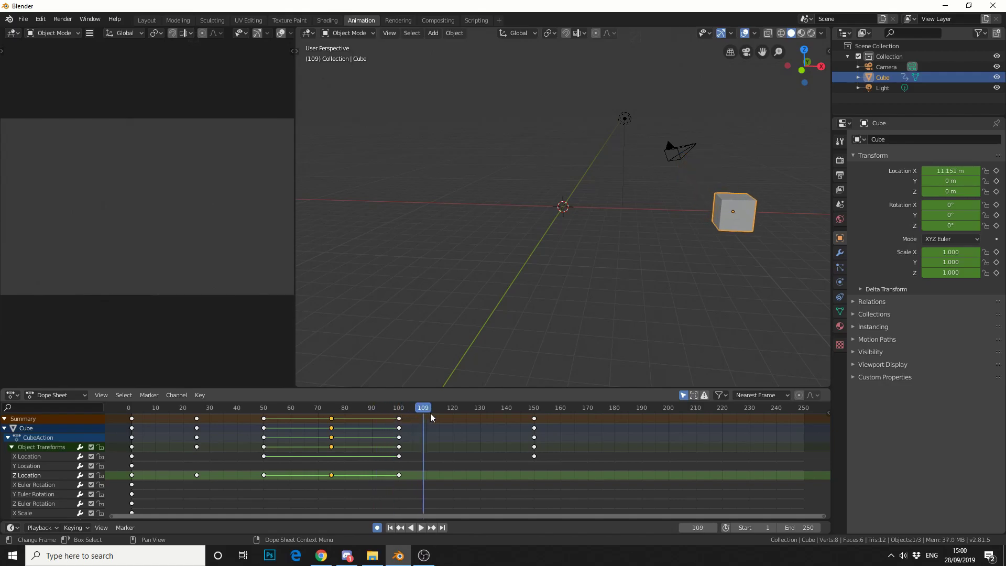
- Set the cube's Object Transforms keyframes at frame 100 to Bounce interpolation
key(bracketright)
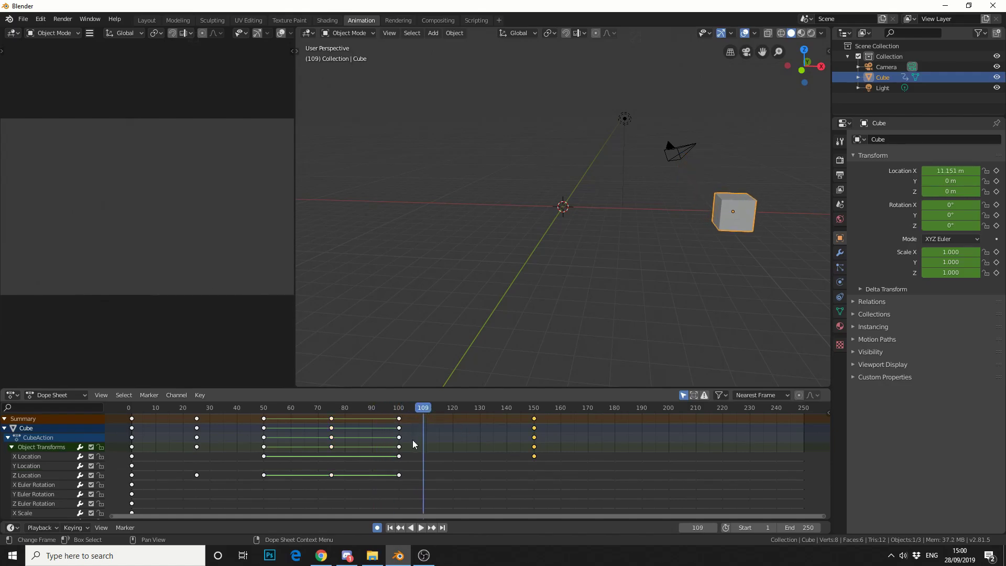
shift+click(399, 447)
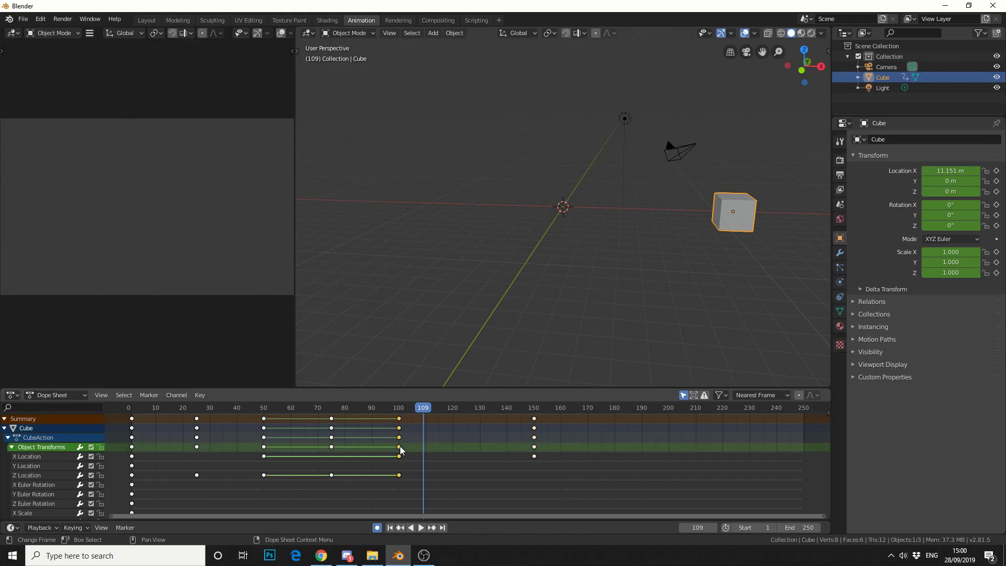
right_click(401, 446)
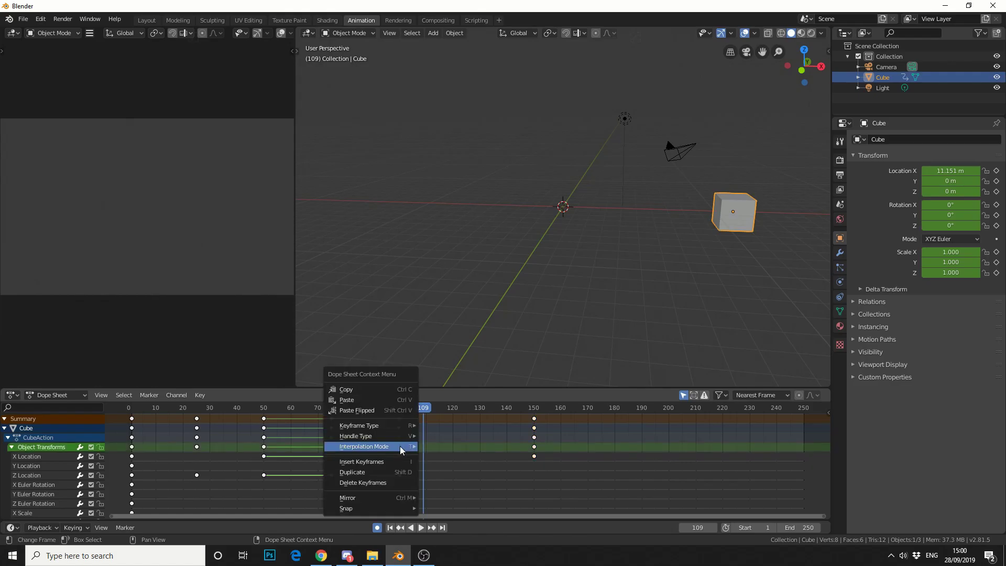
mouse_move(401, 446)
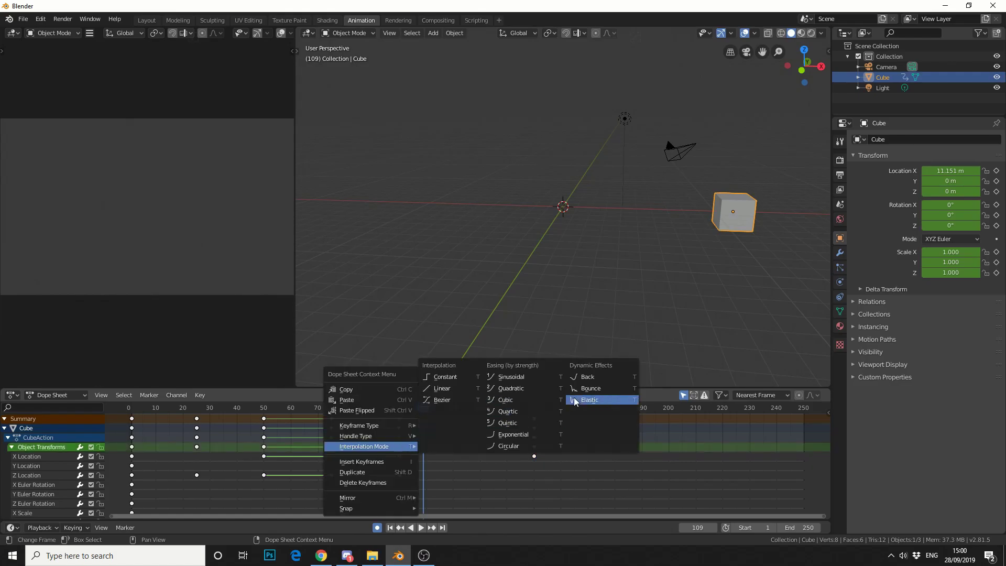
click(593, 391)
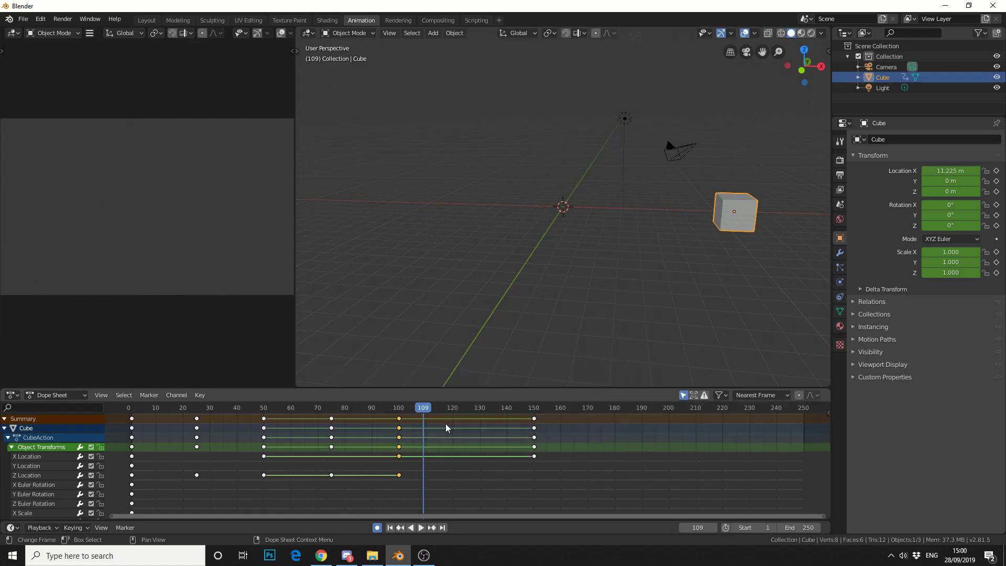
- Rewind to frame 0 and play the animation to review the cube's motion with the bounce
key(space)
drag(438, 412, 129, 414)
key(space)
key(space)
key(space)
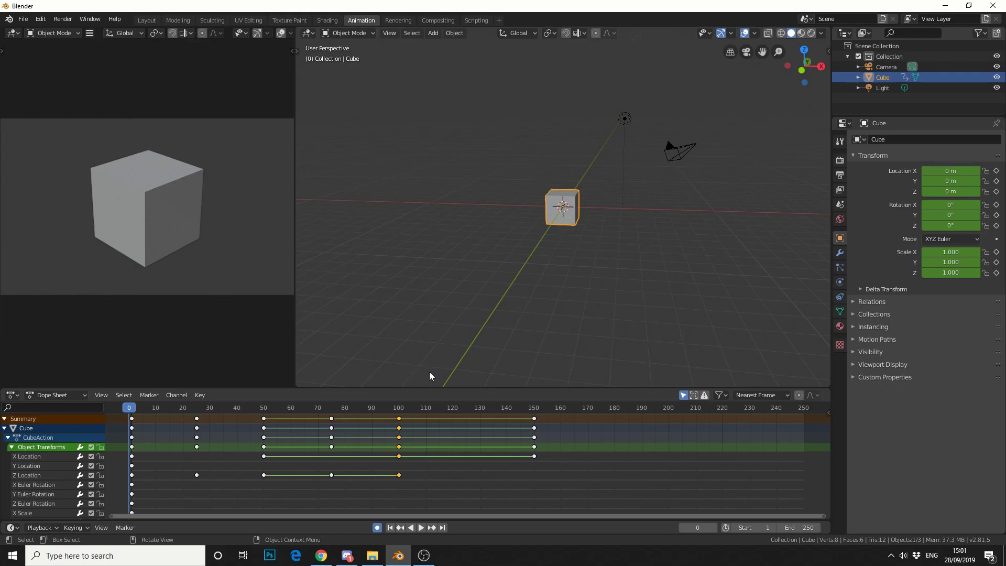
- Switch to the Layout workspace and play the cube's animation there
middle_drag(476, 259, 430, 273)
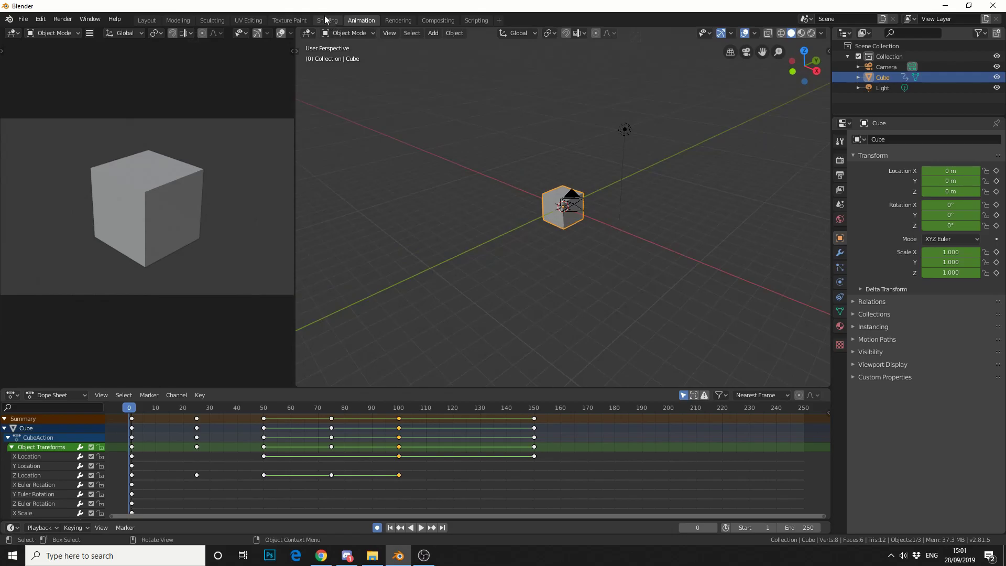
click(335, 33)
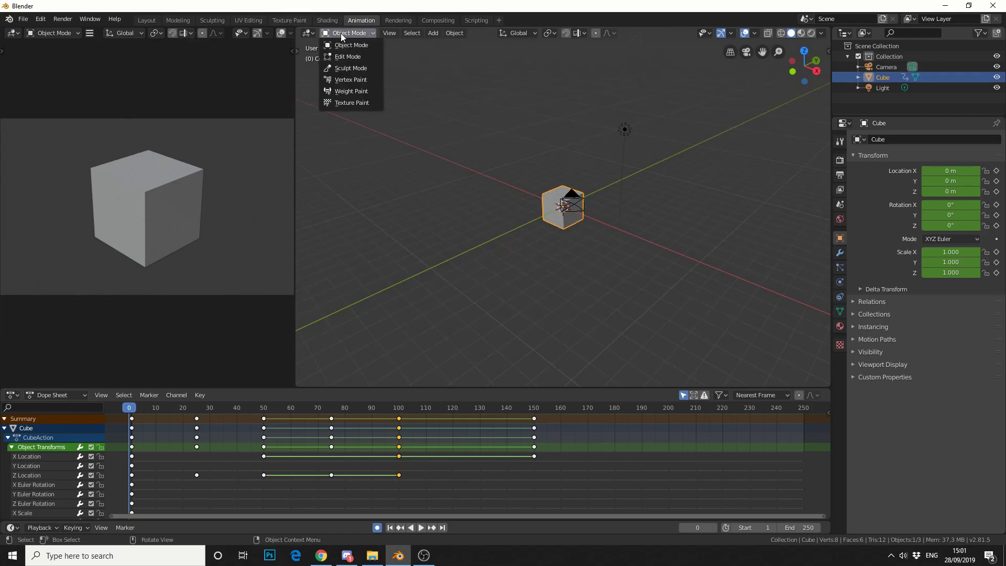
click(146, 21)
click(425, 449)
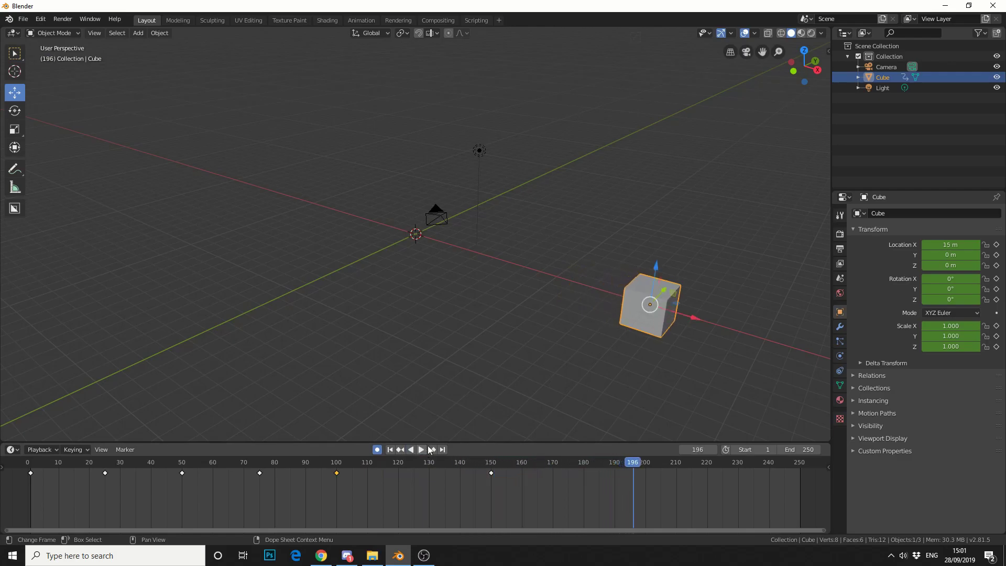
- Add a Subdivision Surface modifier to the cube with 3 viewport subdivisions and apply it
click(840, 326)
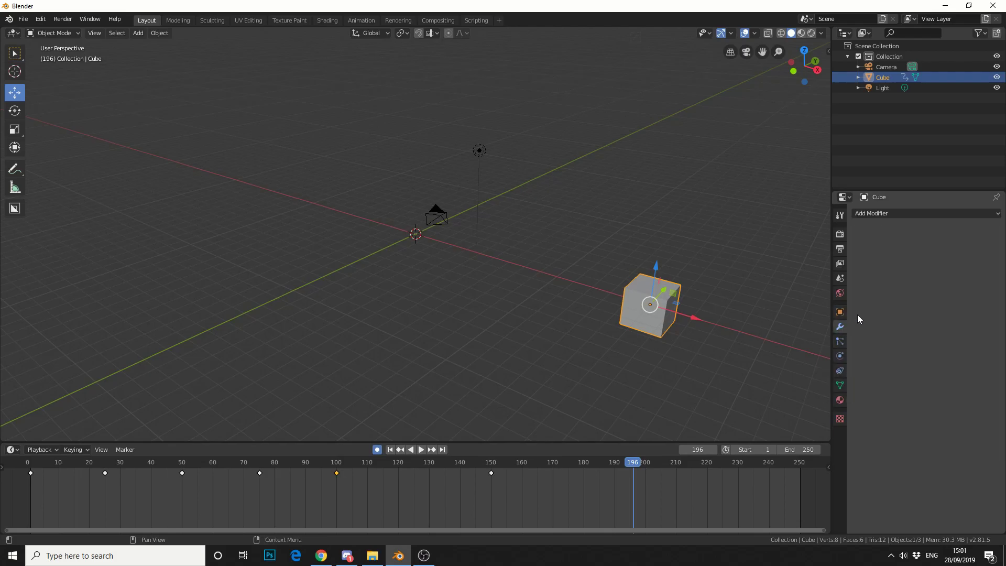
click(896, 213)
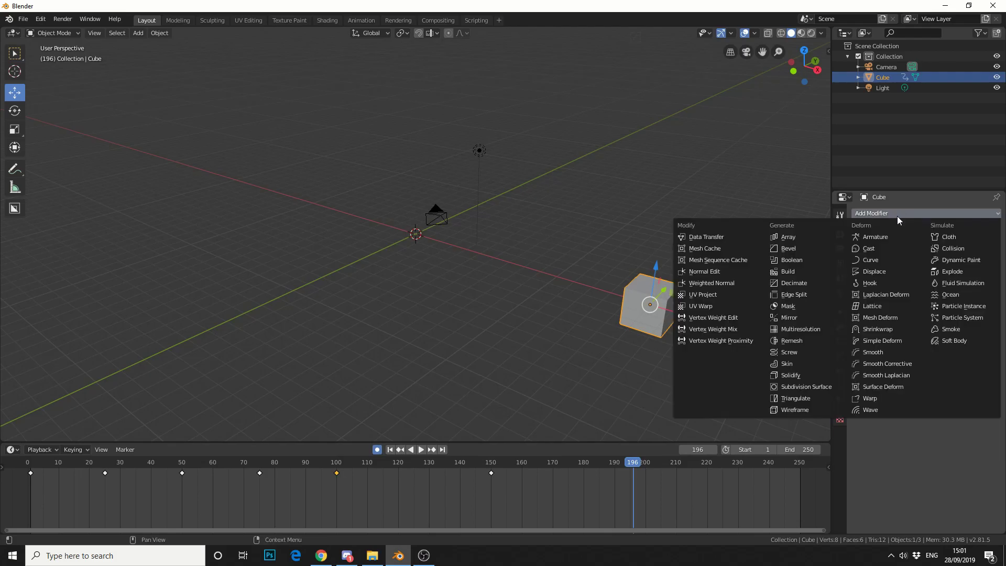
click(810, 387)
drag(892, 292, 911, 292)
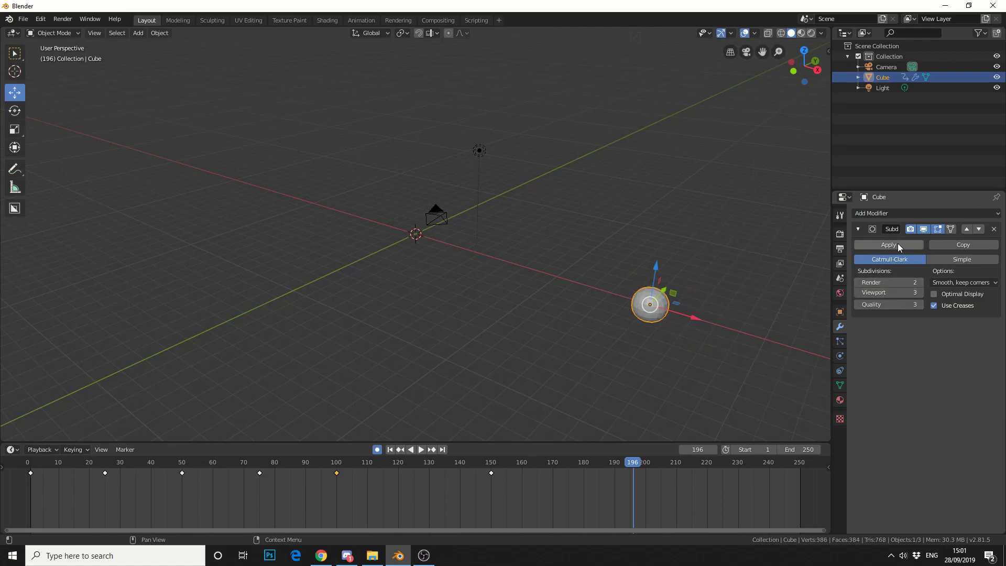
click(897, 243)
- Add a Wave modifier to the rounded cube and set its height to 0.085 m
click(876, 215)
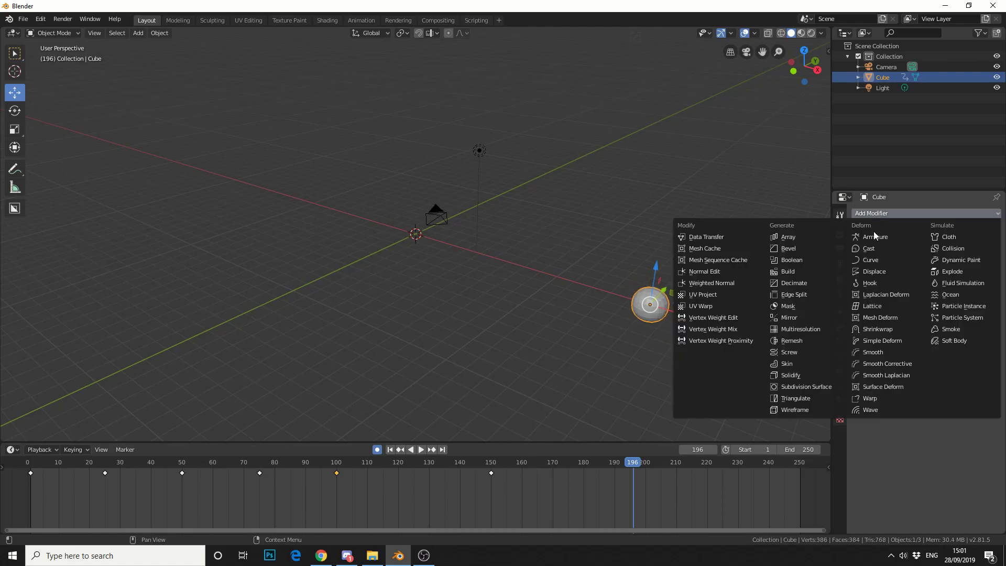
click(871, 410)
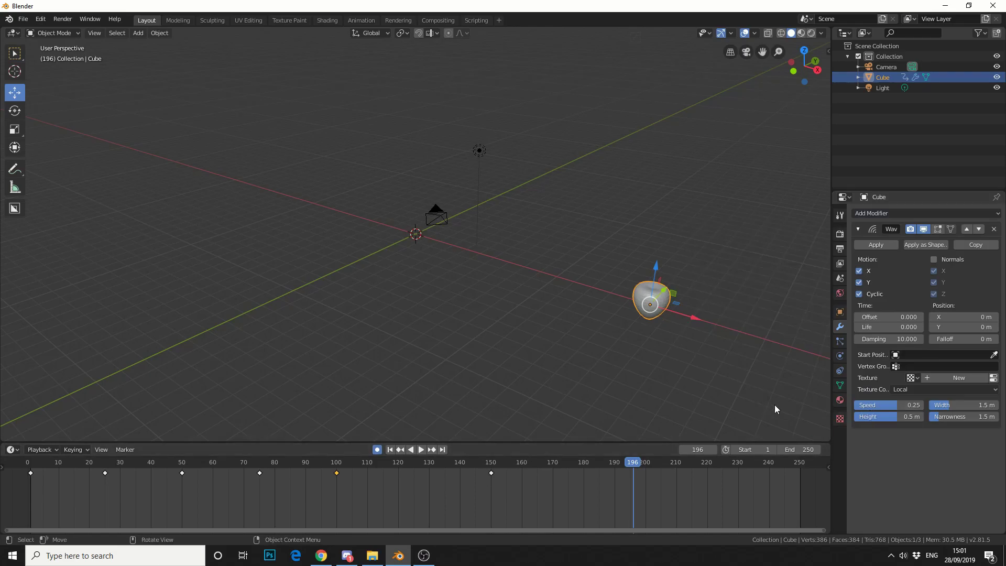
drag(909, 417, 891, 420)
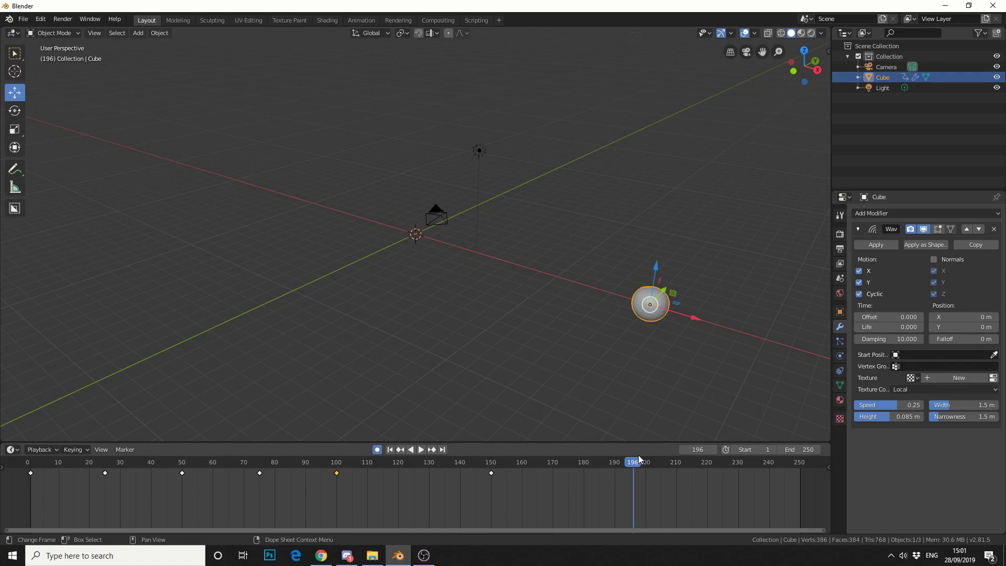
- Rewind to frame 0 and play the animation past frame 150 to review the wave deformation
drag(639, 455, 26, 468)
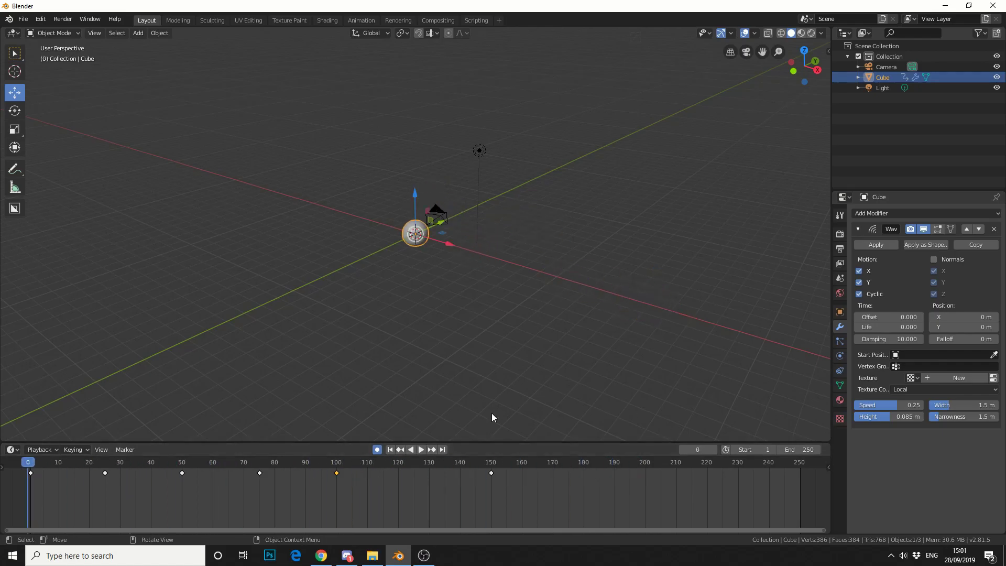
click(421, 450)
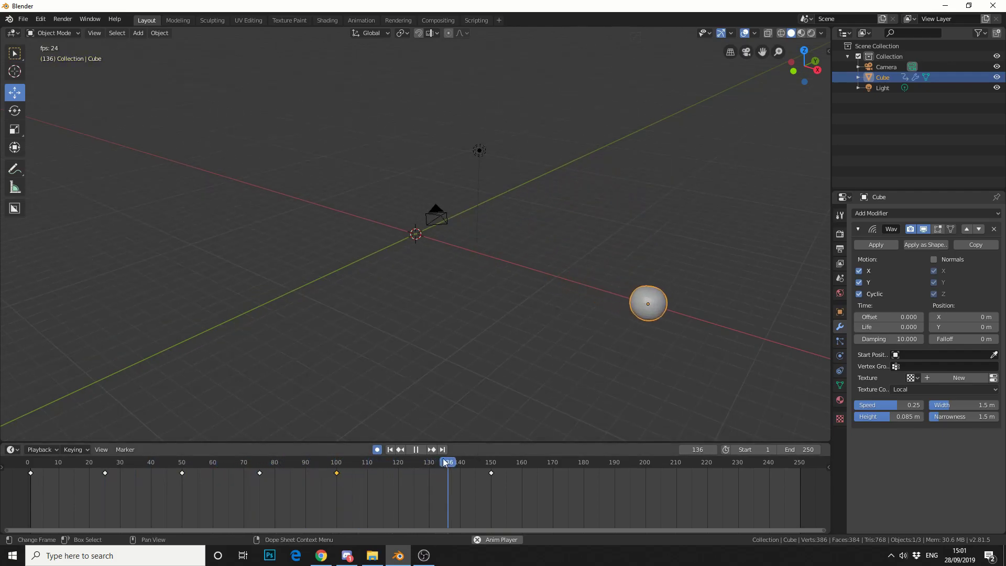
click(421, 450)
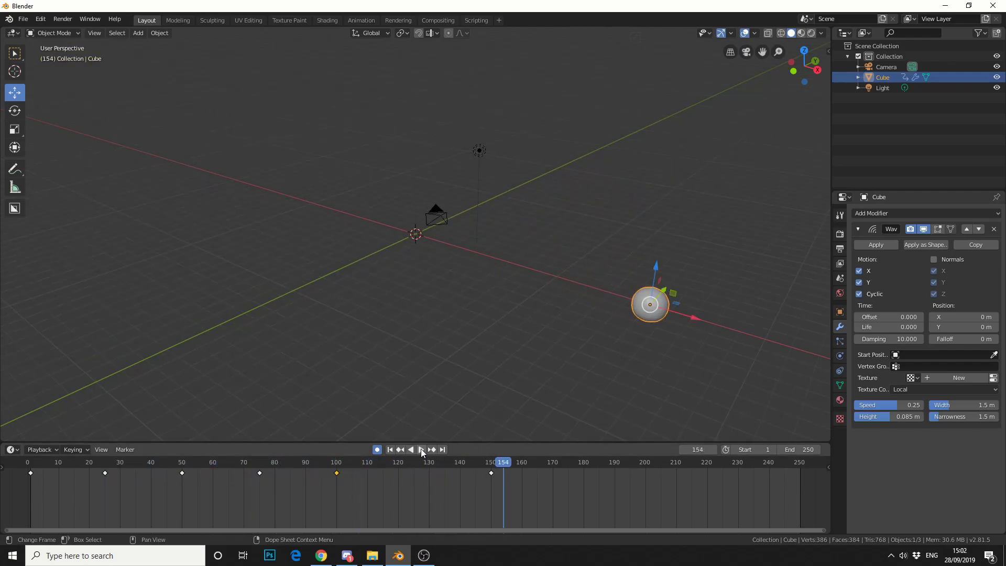